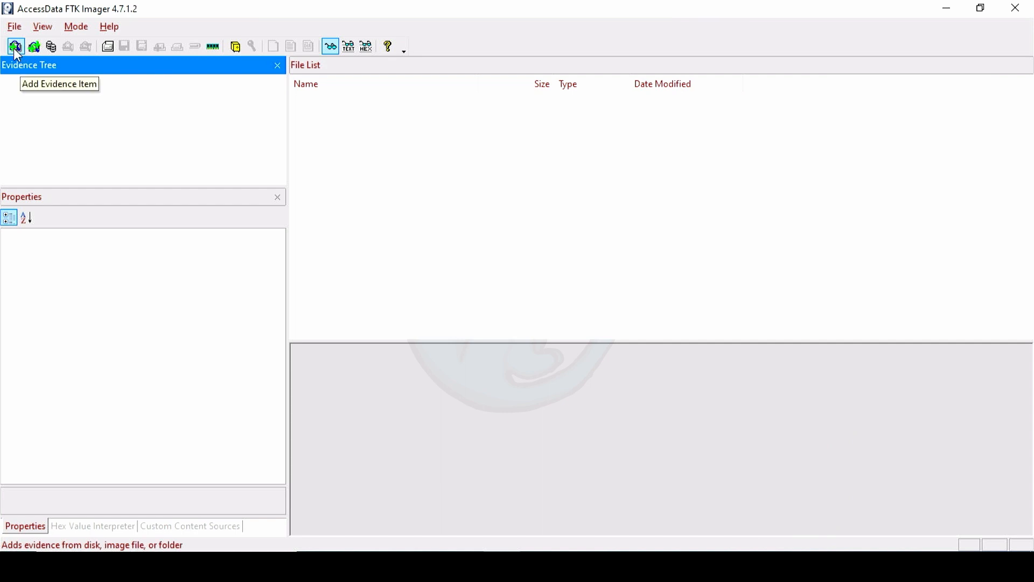
Add the SanDisk Cruzer USB Device (PHYSICALDRIVE1) as a physical drive evidence item
left_click(16, 47)
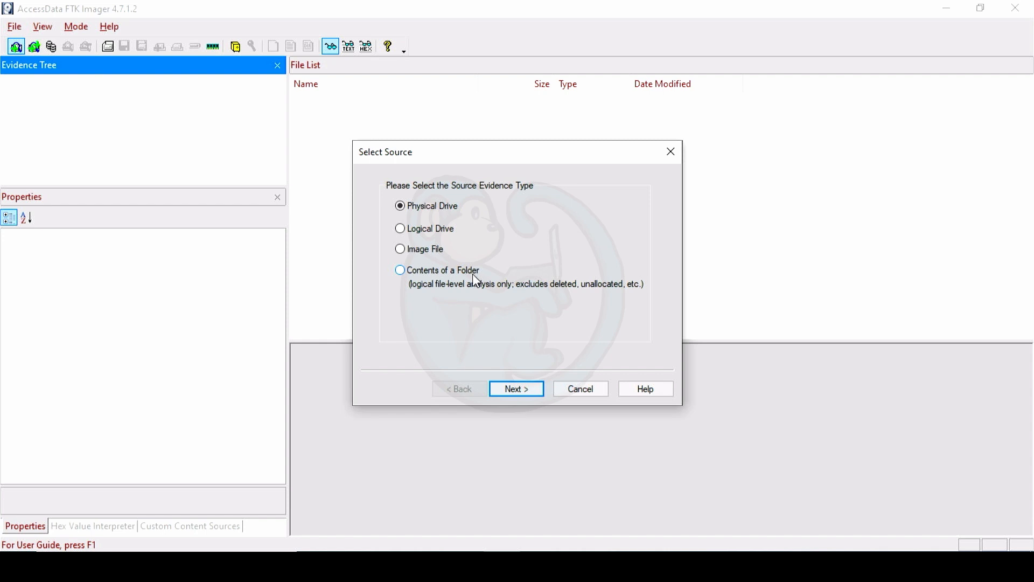
left_click(533, 392)
left_click(636, 235)
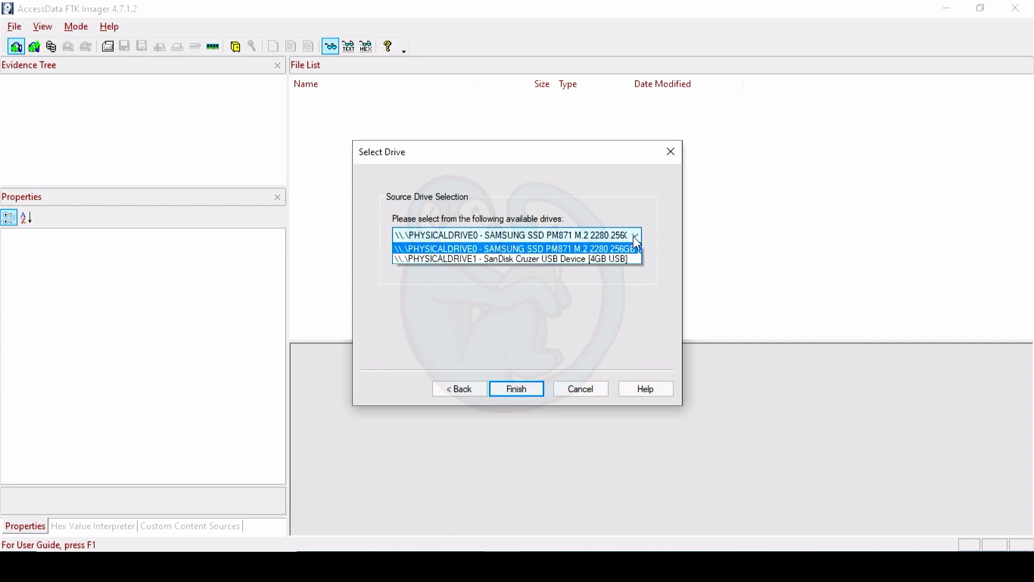
left_click(598, 262)
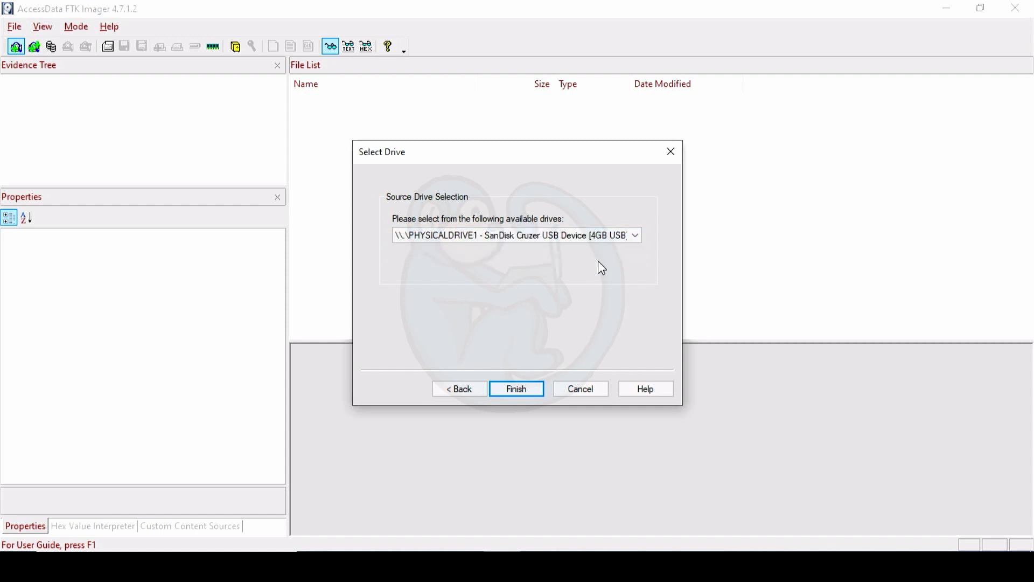
left_click(512, 384)
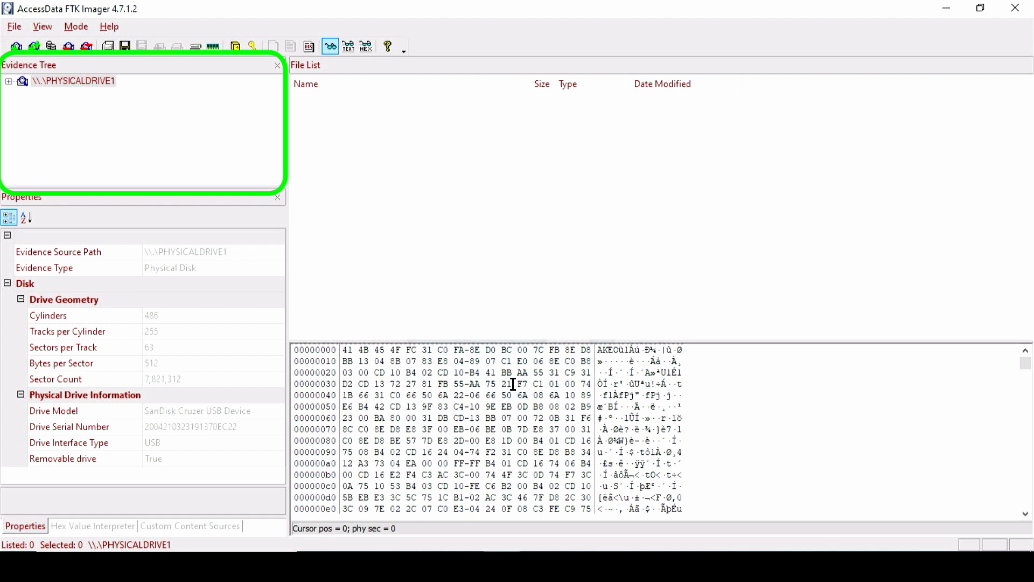
Expand PHYSICALDRIVE1 through Main Data Partition (1) and PARROT HOME [FAT32], and list the contents of the [root] folder
left_click(100, 87)
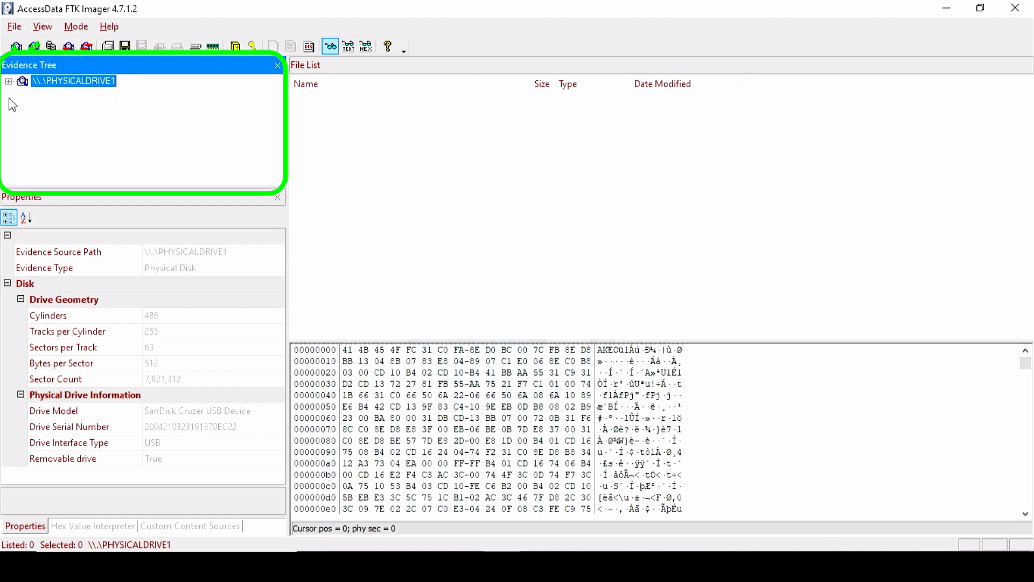
left_click(9, 81)
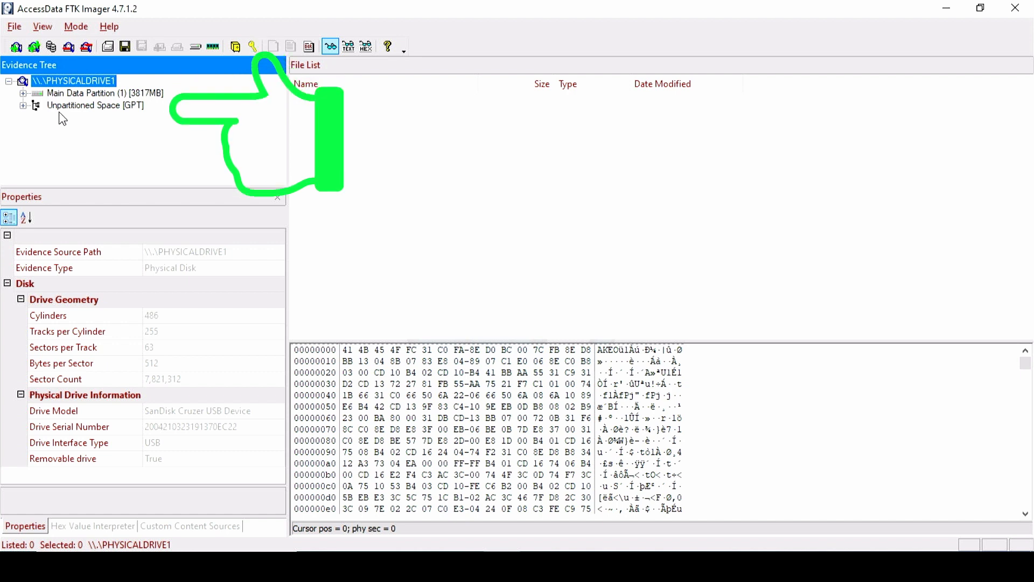
left_click(23, 94)
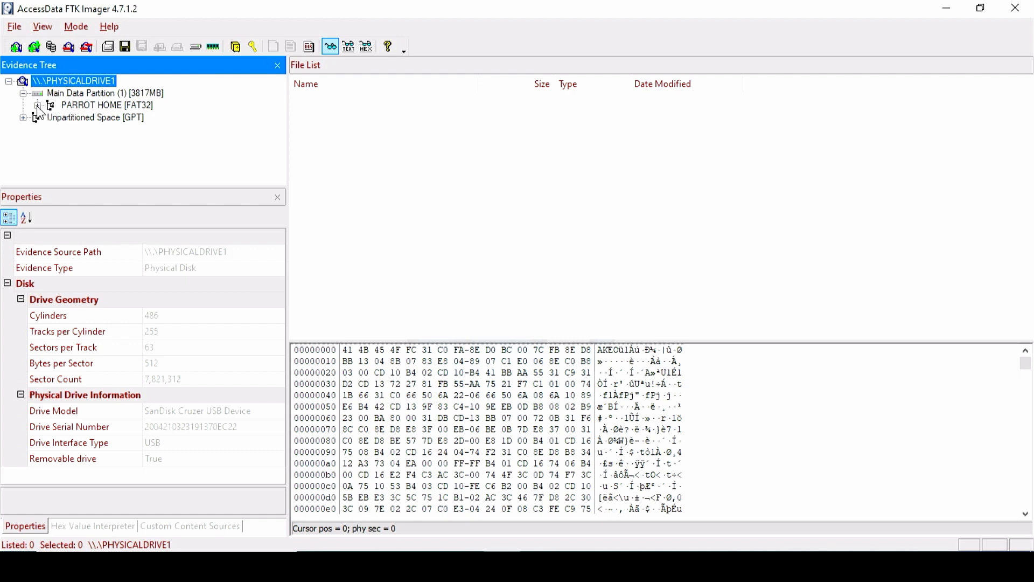
left_click(37, 105)
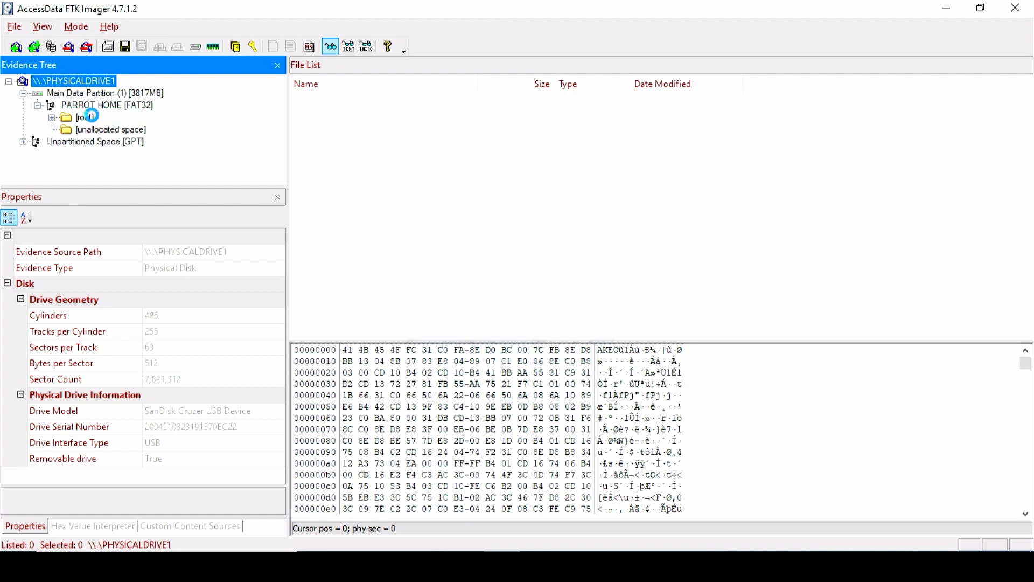
left_click(92, 117)
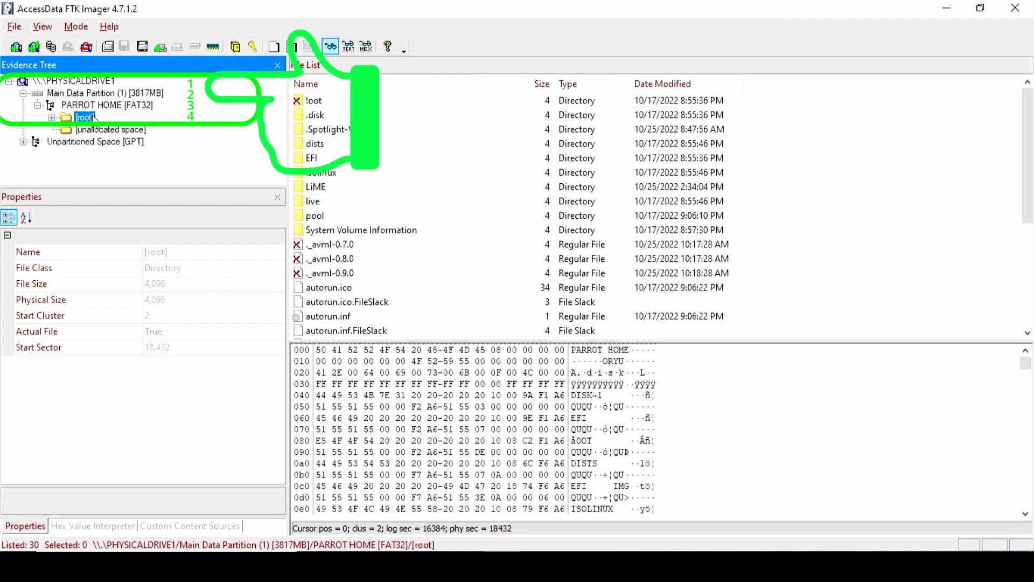
Select PHYSICALDRIVE1 in the evidence tree and examine its disk geometry and physical drive properties
left_click(85, 80)
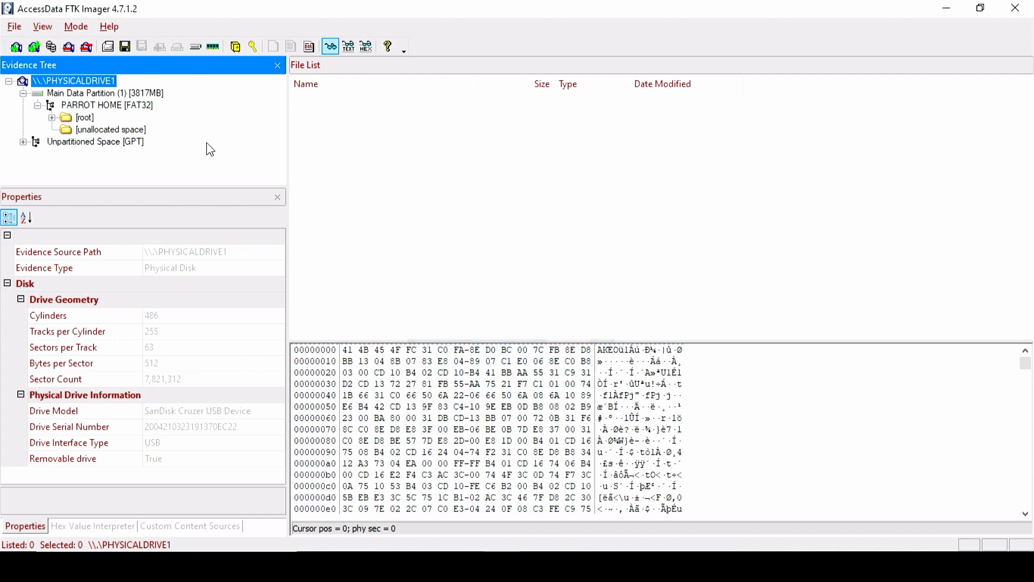
left_click(64, 532)
left_click(39, 532)
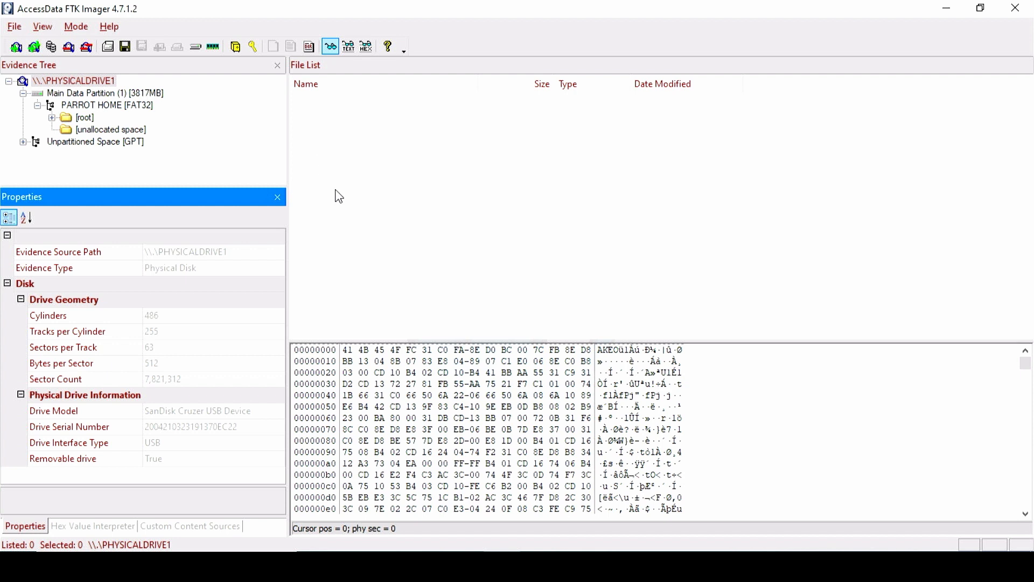
Review the destination image types offered when exporting a disk image of PHYSICALDRIVE1, and leave without creating an image
left_click(101, 82)
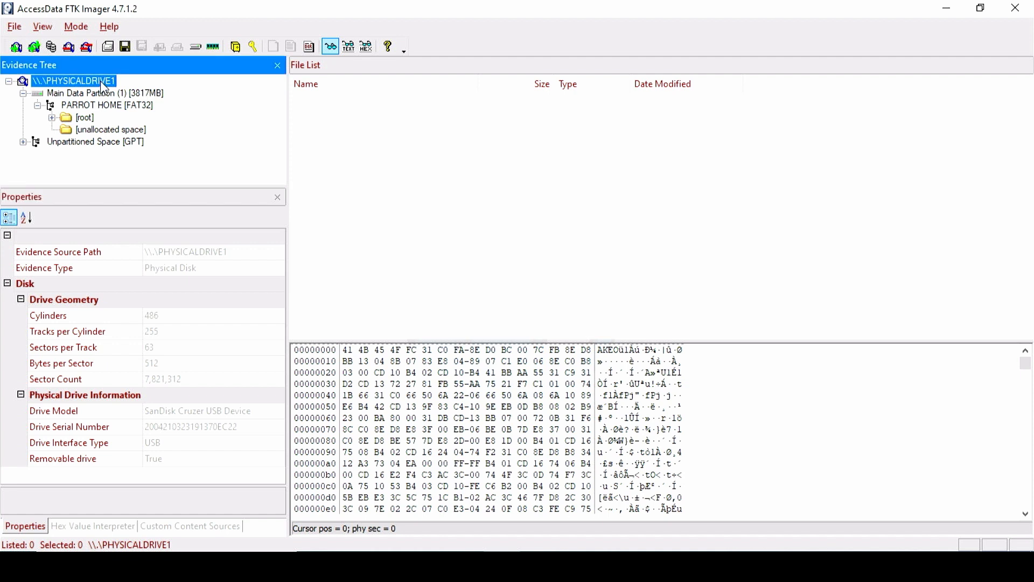
right_click(101, 83)
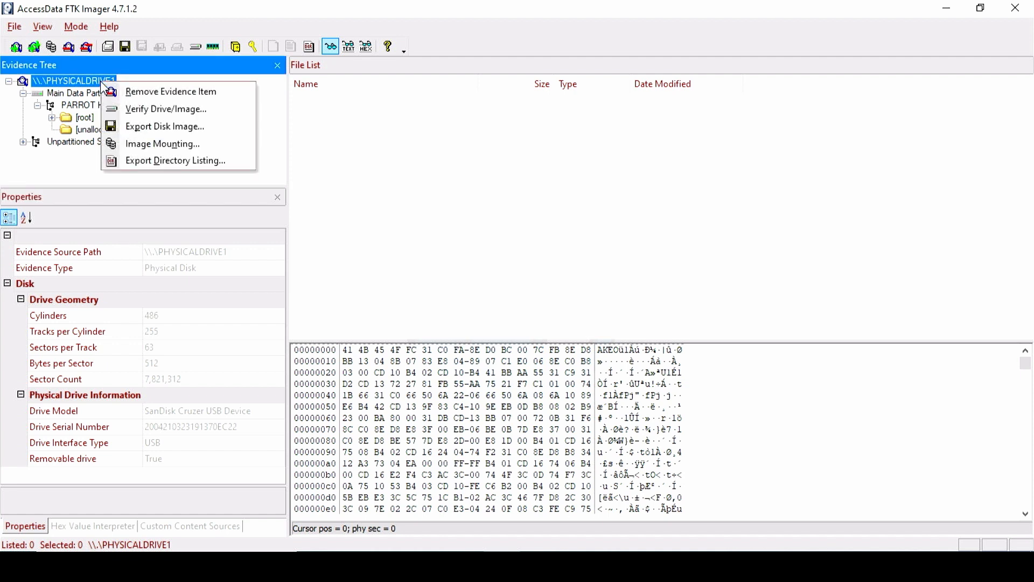
left_click(240, 131)
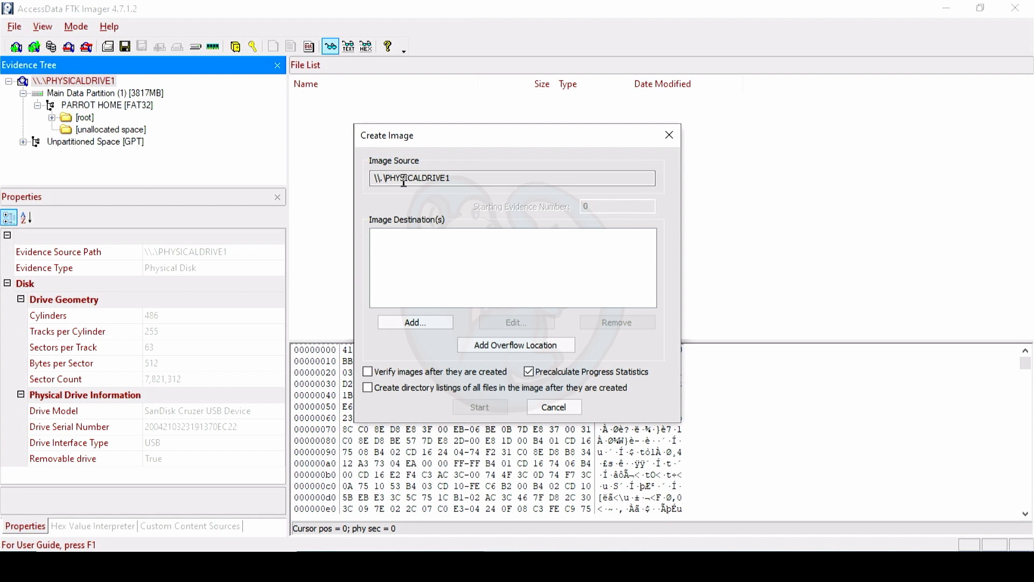
left_click(413, 325)
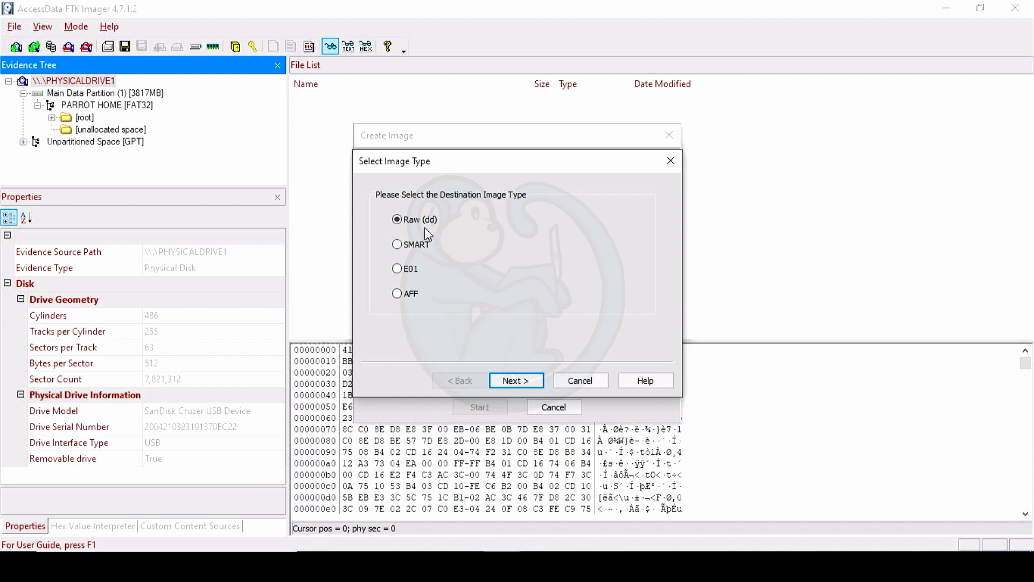
left_click(512, 380)
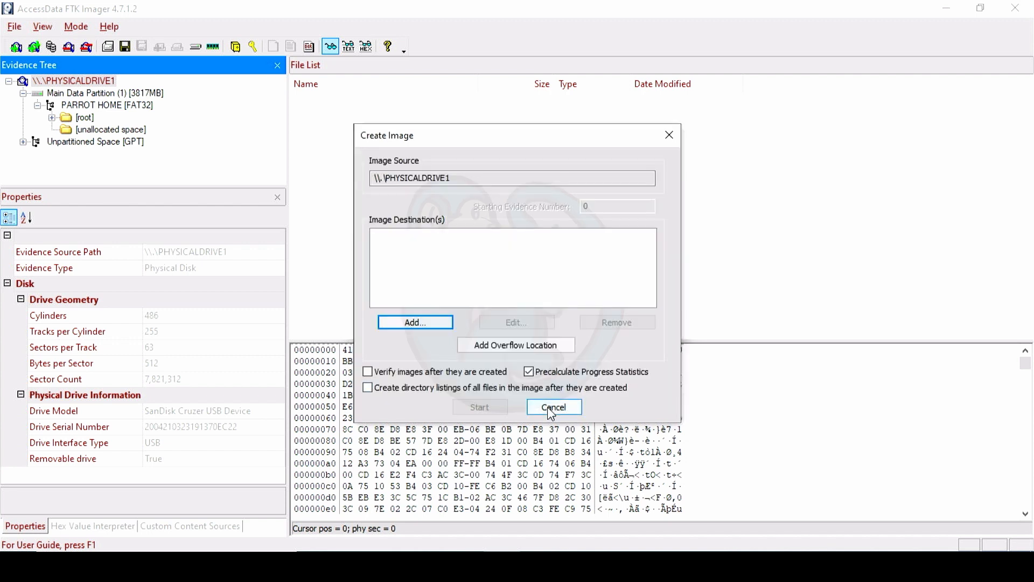
left_click(548, 408)
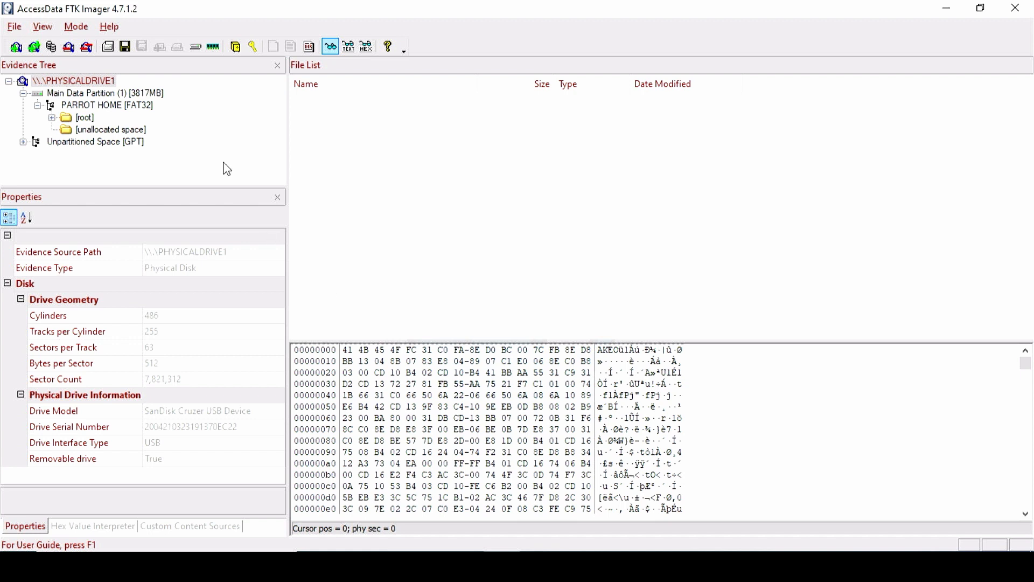
Examine the properties of Main Data Partition (1) and the image types for its disk image export, without creating an image
left_click(149, 95)
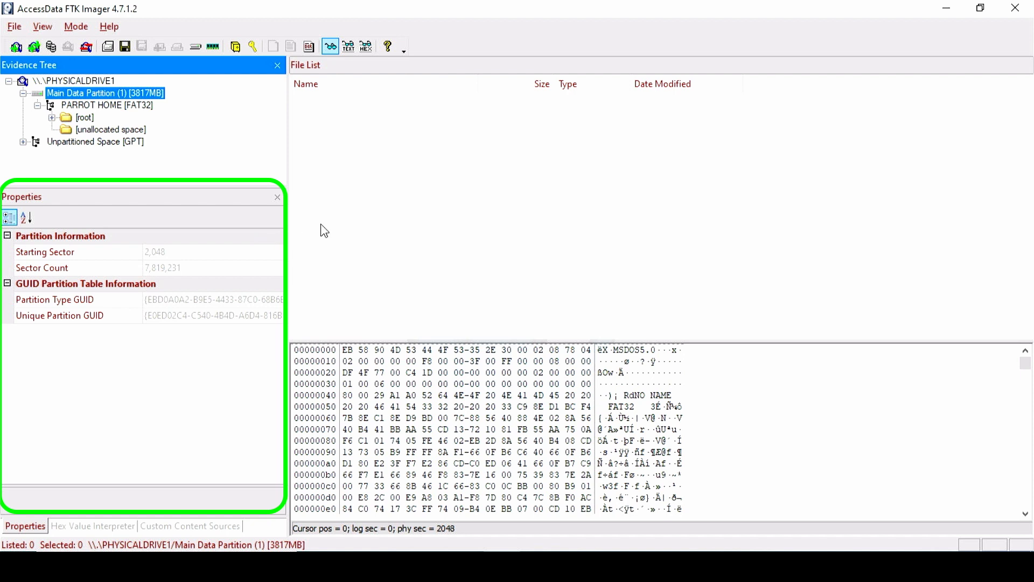
right_click(154, 96)
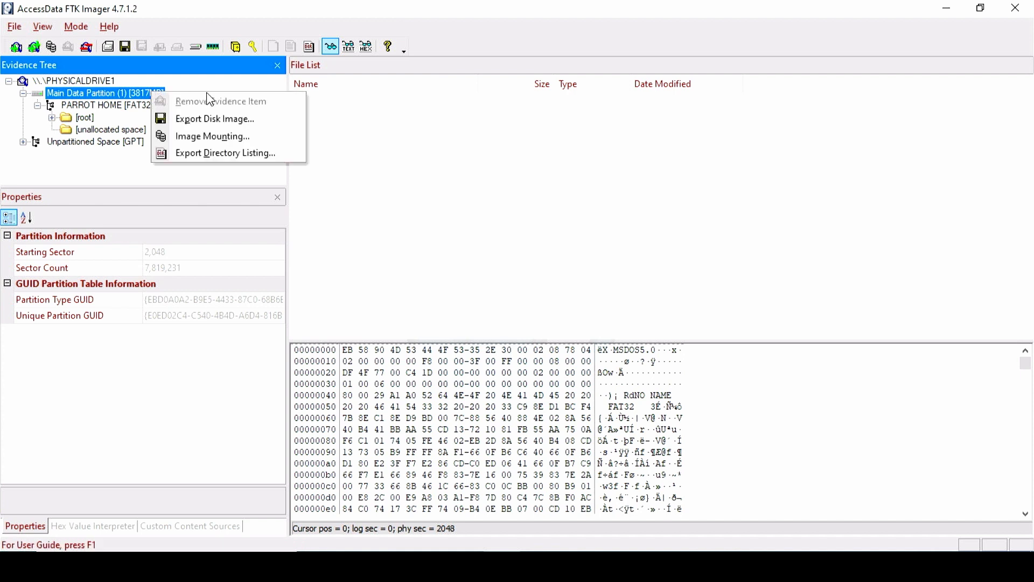
left_click(289, 123)
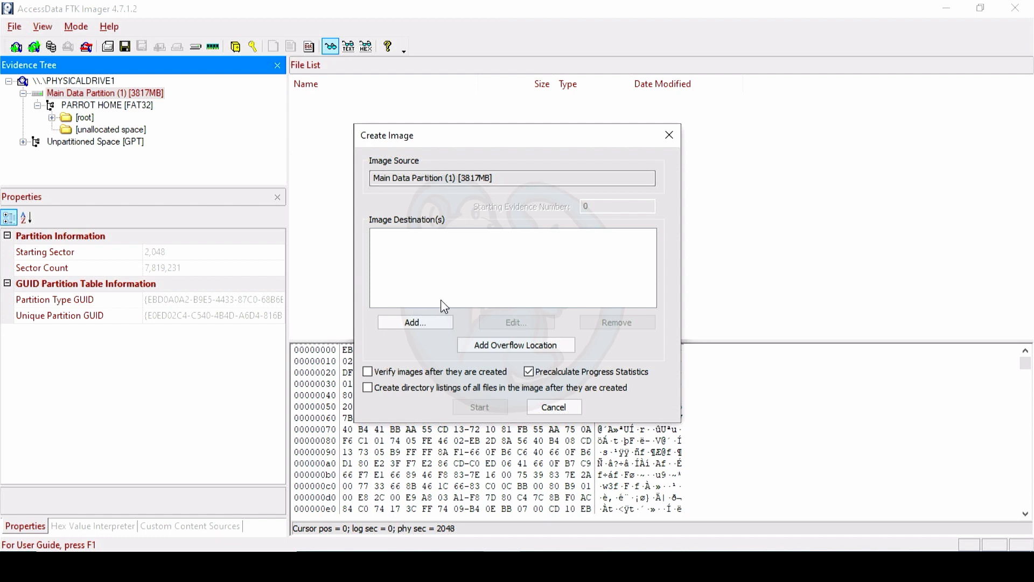
left_click(415, 323)
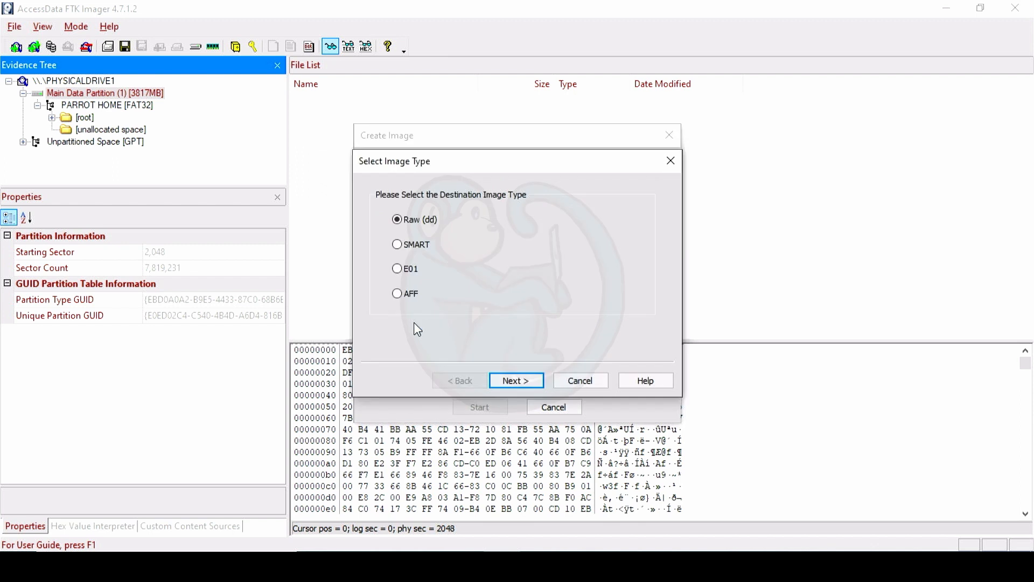
left_click(578, 381)
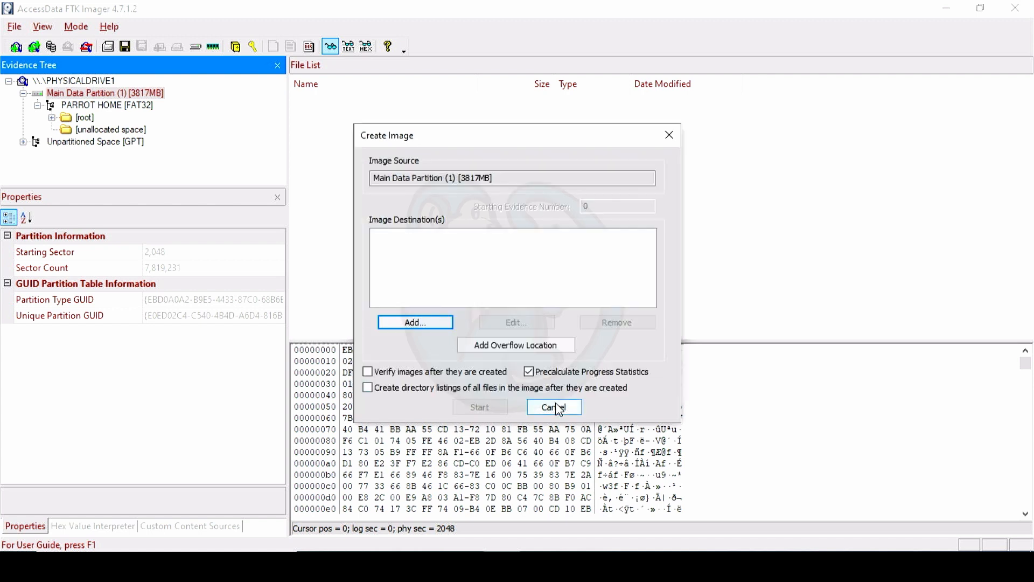
left_click(558, 407)
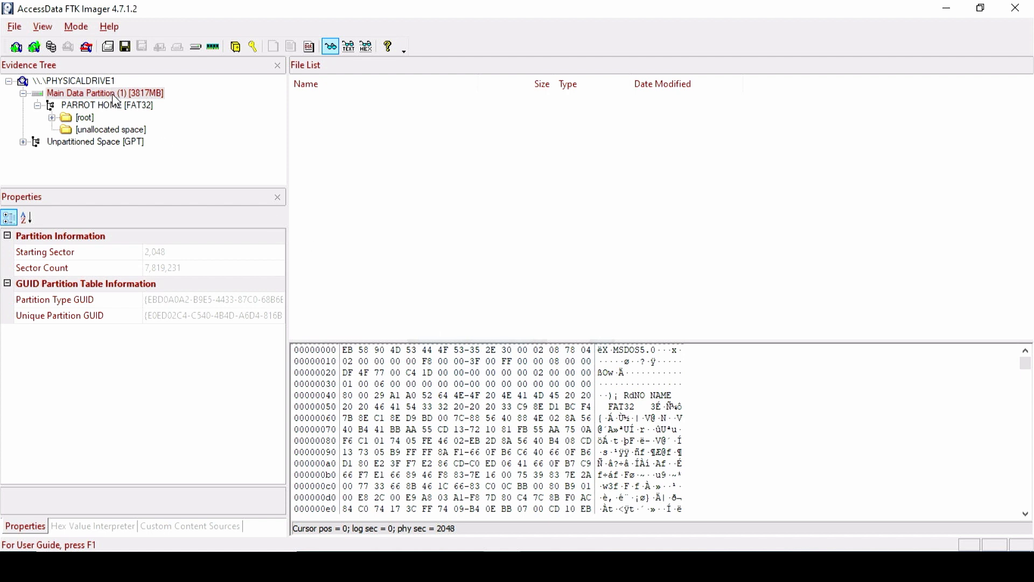
Examine the PARROT HOME [FAT32] file system information and its file export destination choices, without exporting files
left_click(127, 106)
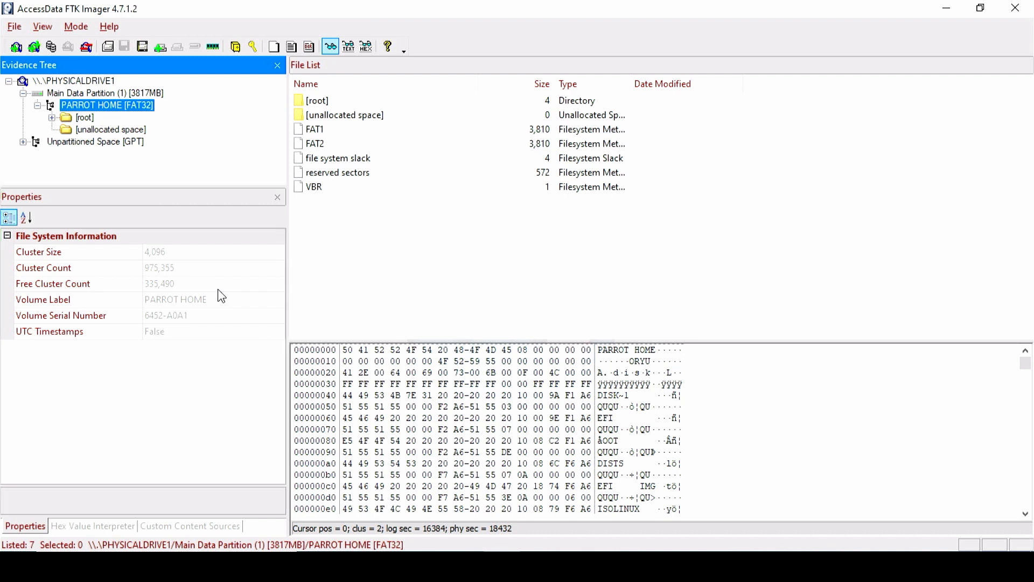
right_click(138, 106)
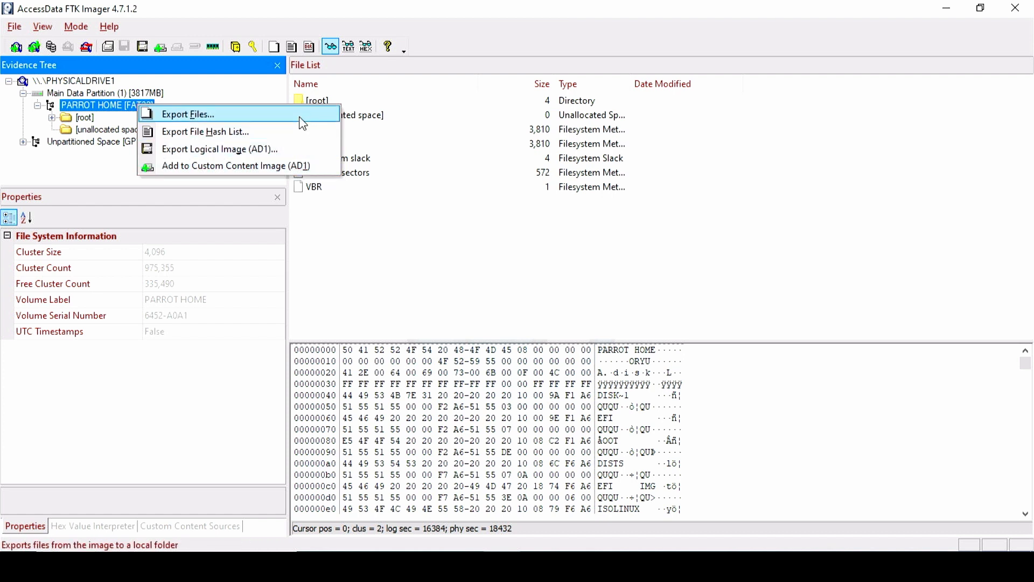
left_click(303, 123)
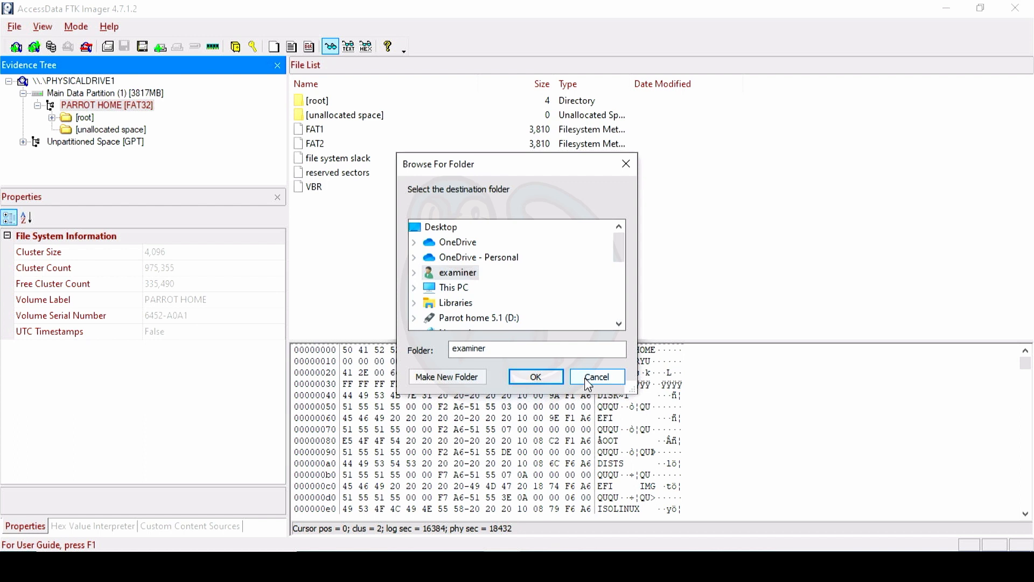
left_click(587, 381)
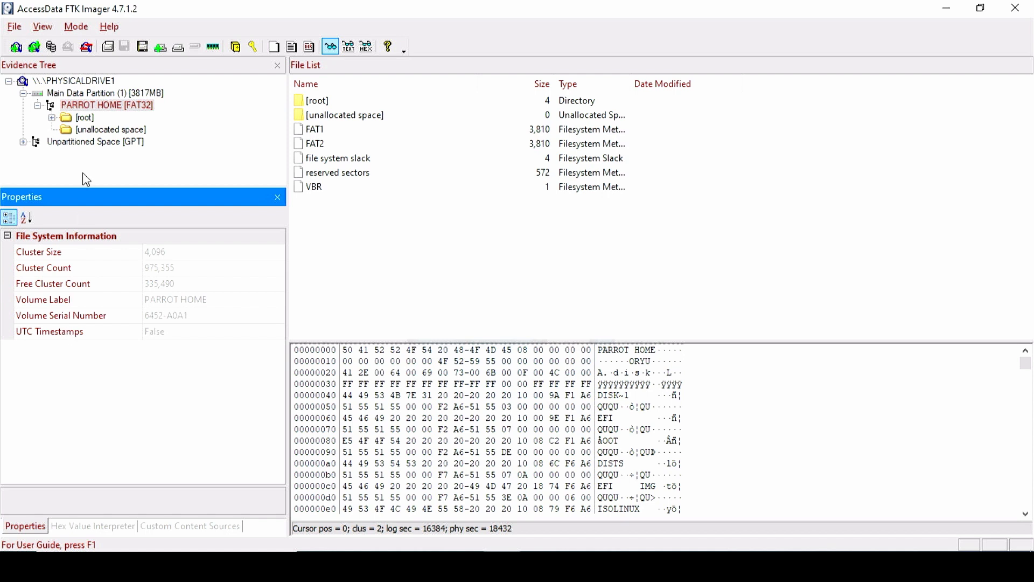
Examine the [root] folder's properties and its logical image (AD1) export settings, without creating an image
left_click(83, 123)
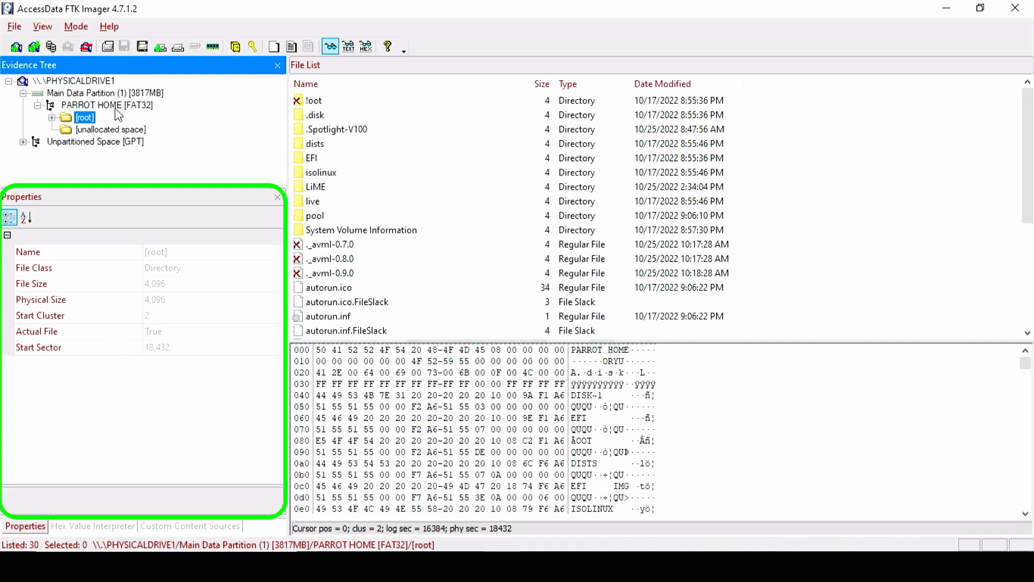
right_click(84, 118)
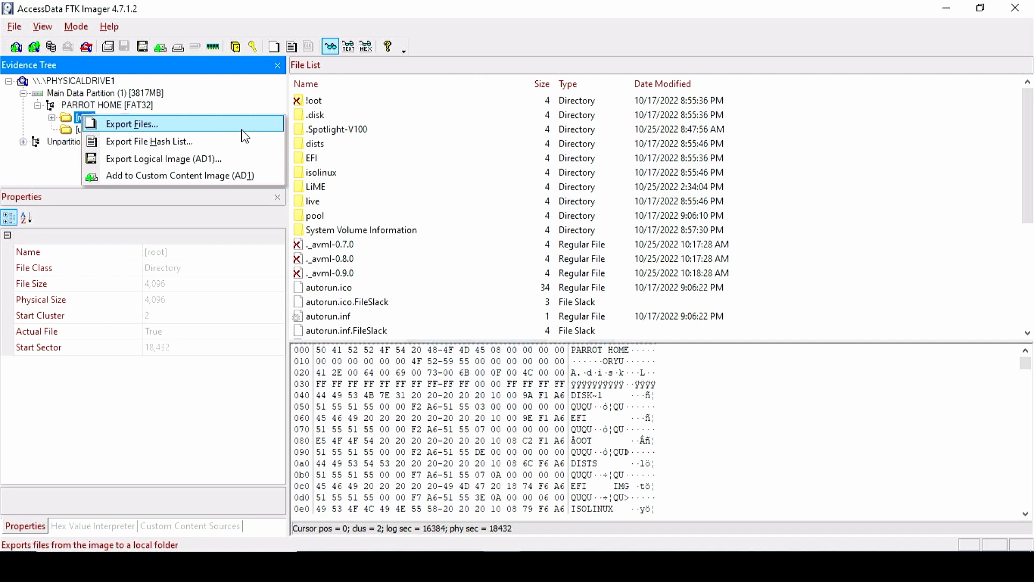
left_click(247, 163)
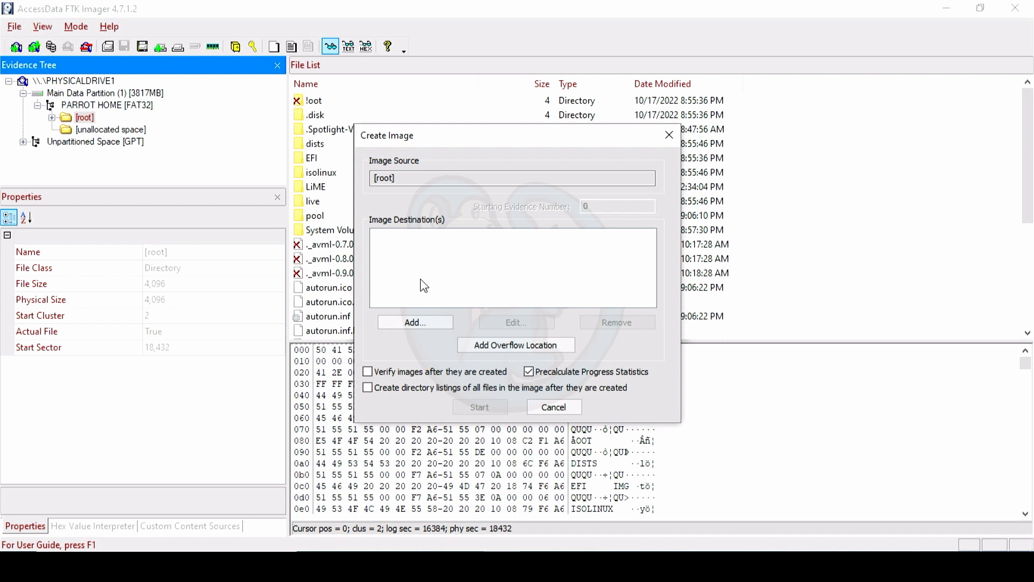
left_click(554, 407)
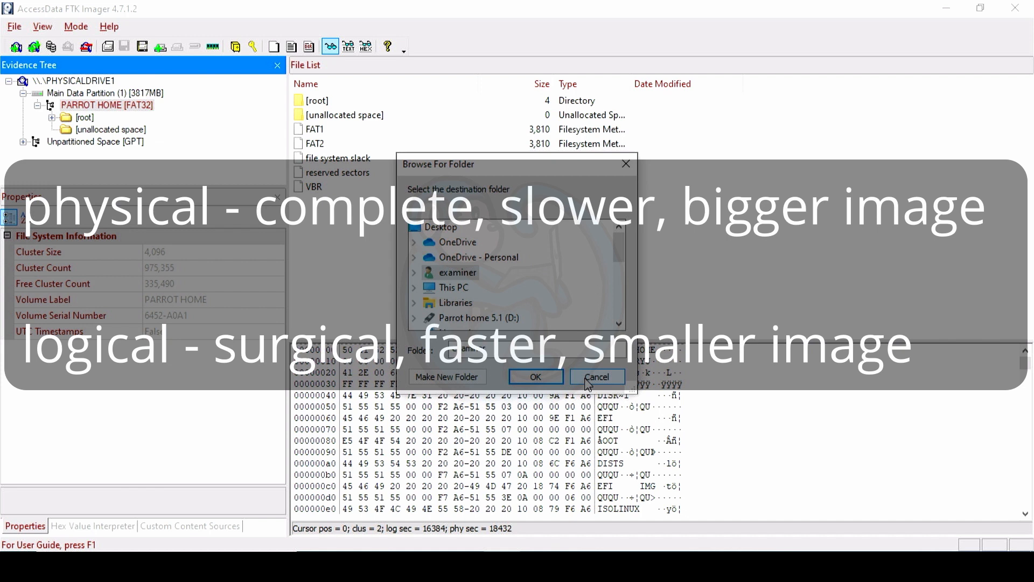
Review the evidence information and destination settings for a logical image (AD1) export of PARROT HOME [FAT32], without creating the image
left_click(588, 384)
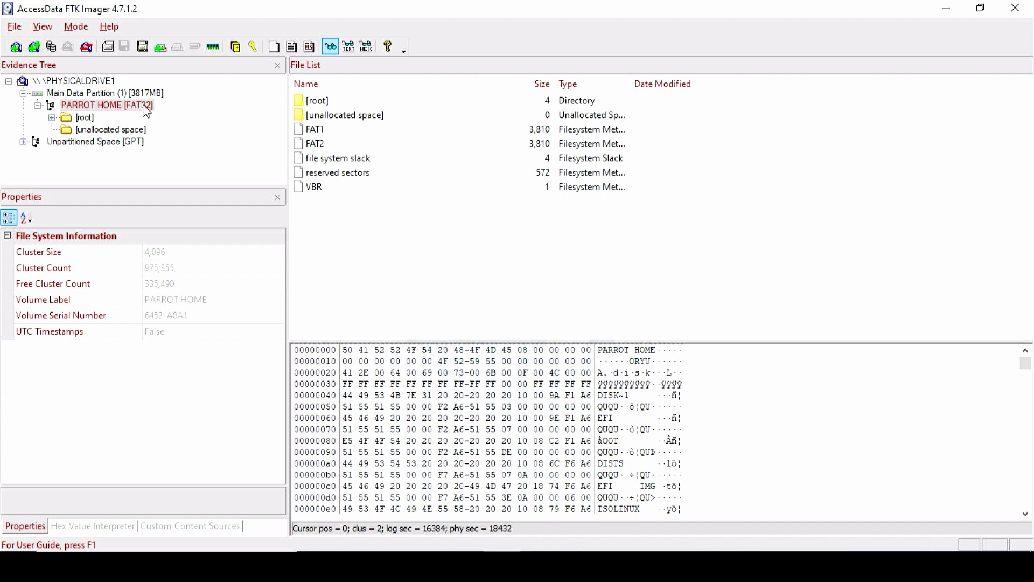
right_click(144, 106)
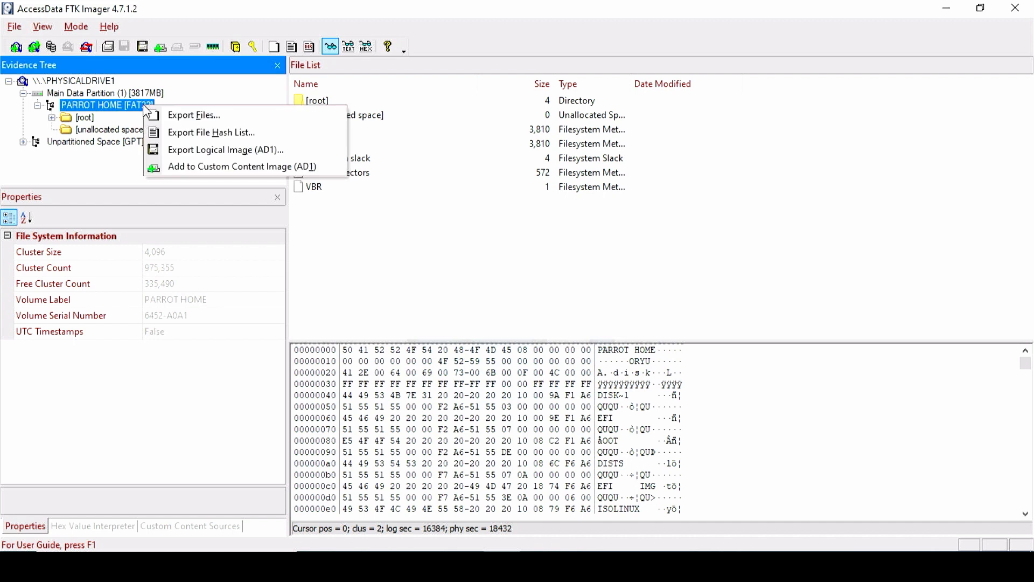
left_click(225, 150)
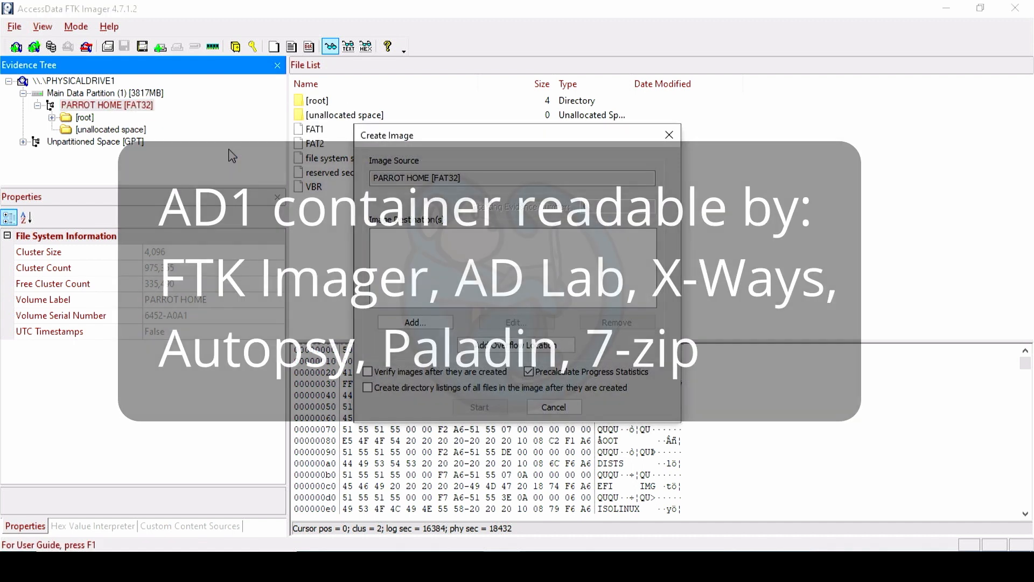
left_click(421, 325)
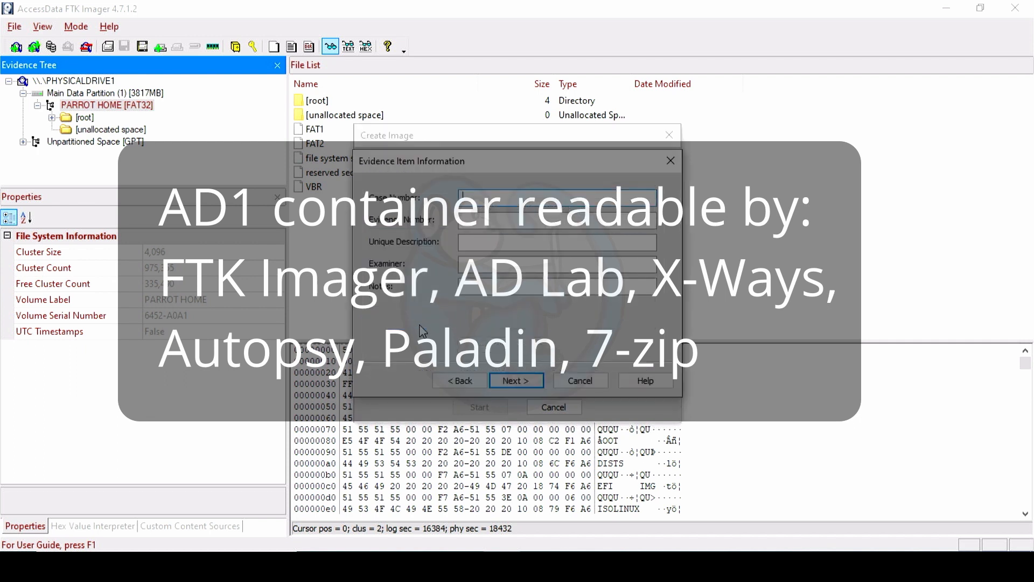
left_click(516, 380)
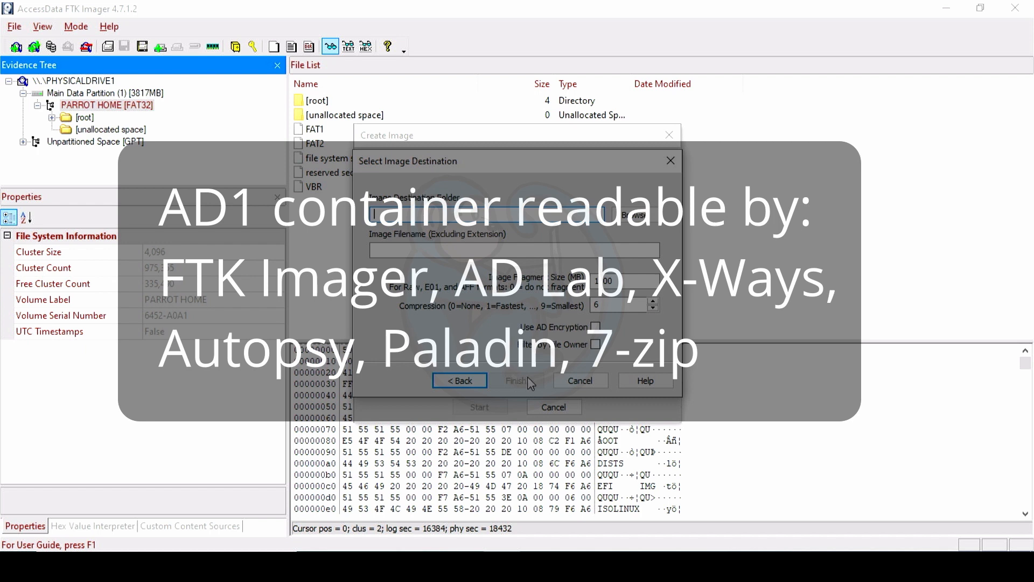
left_click(580, 380)
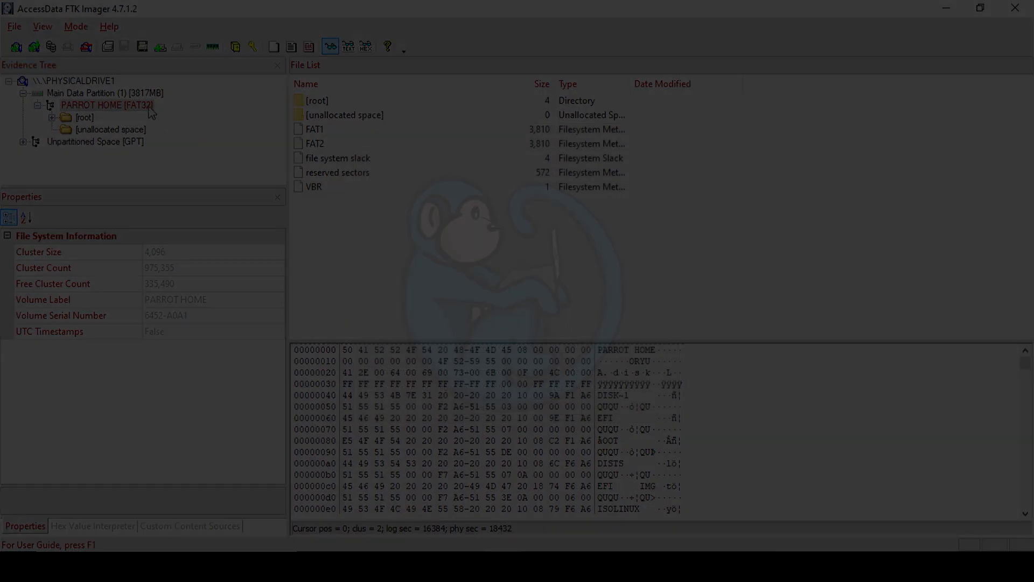
right_click(149, 109)
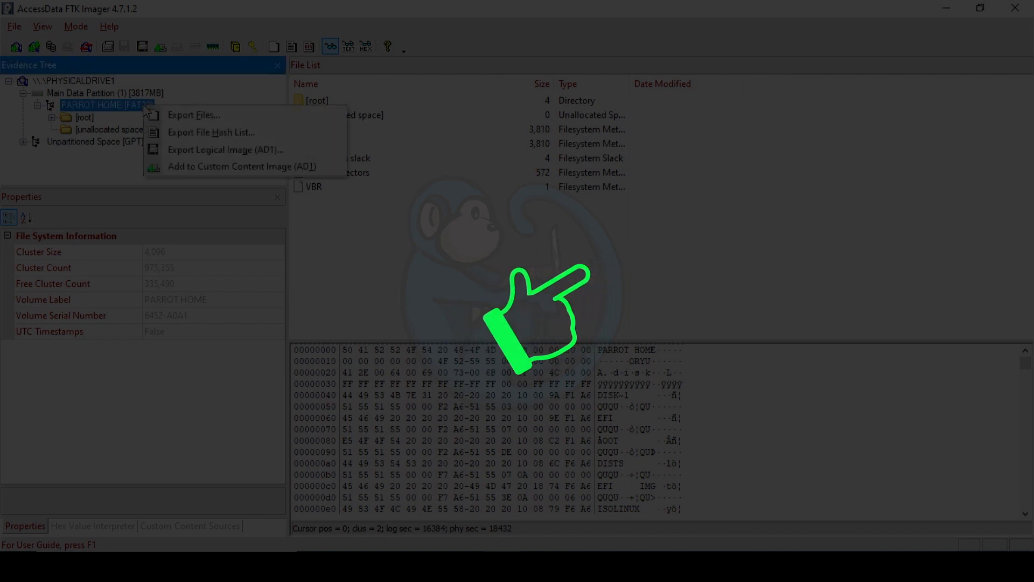